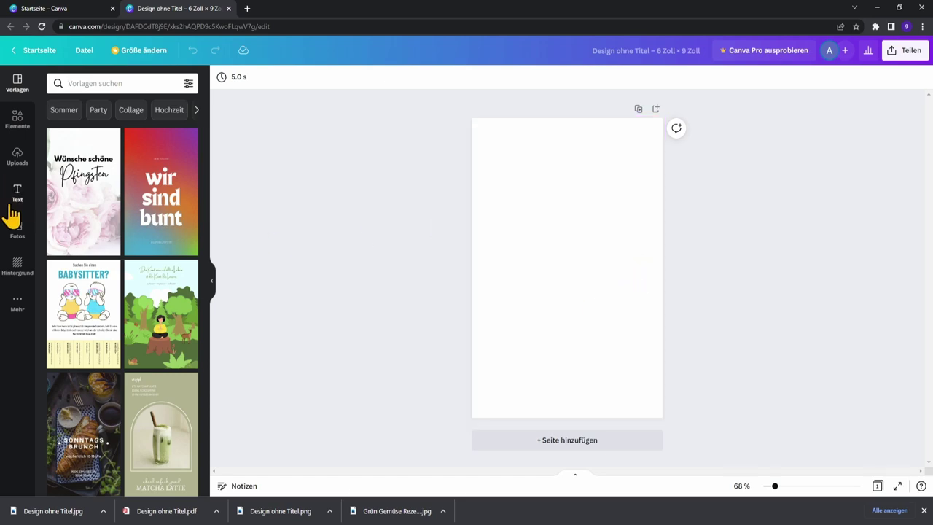
- Place the uploaded white margin template with the thin border on the first page and enlarge it to fill the page
left_click(33, 164)
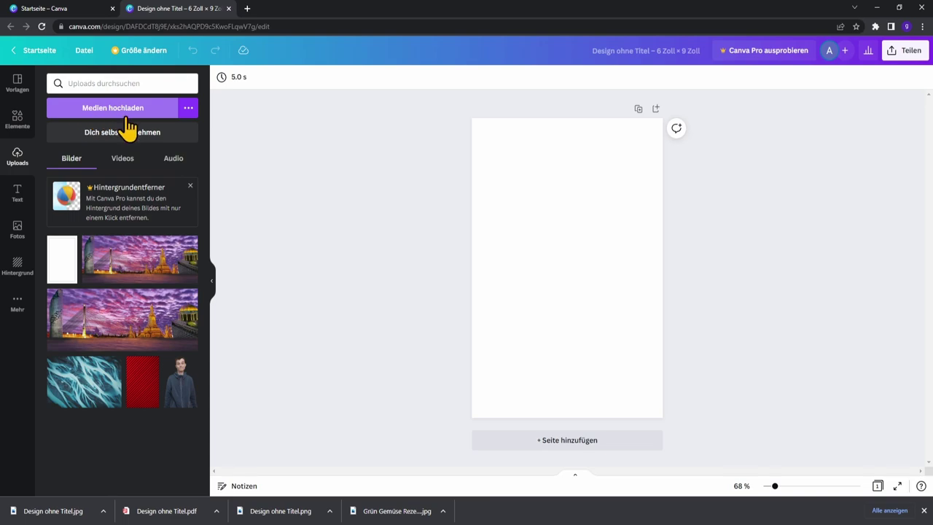
left_click(61, 276)
left_click_drag(636, 157, 663, 118)
left_click(492, 387)
left_click(536, 343)
left_click_drag(494, 380, 472, 418)
left_click(731, 292)
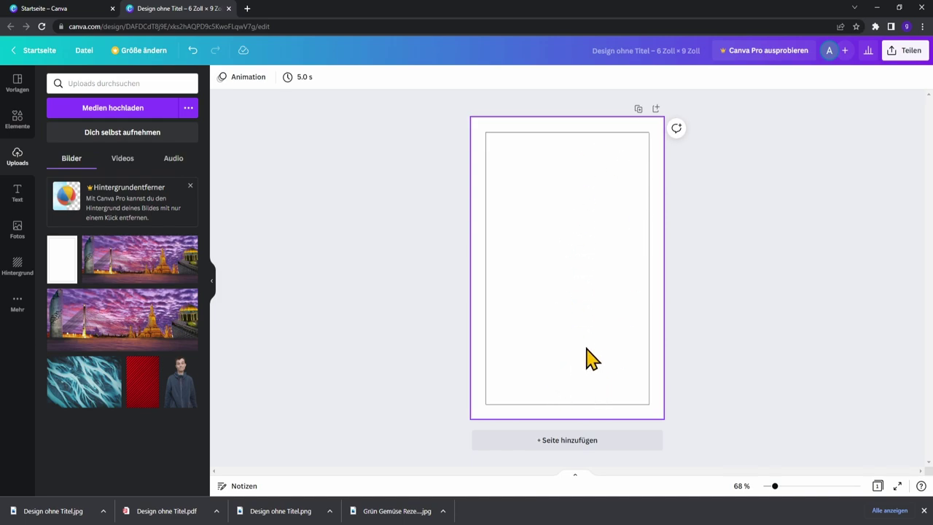
- Add a second page and fill it completely with the same uploaded margin template
left_click(590, 444)
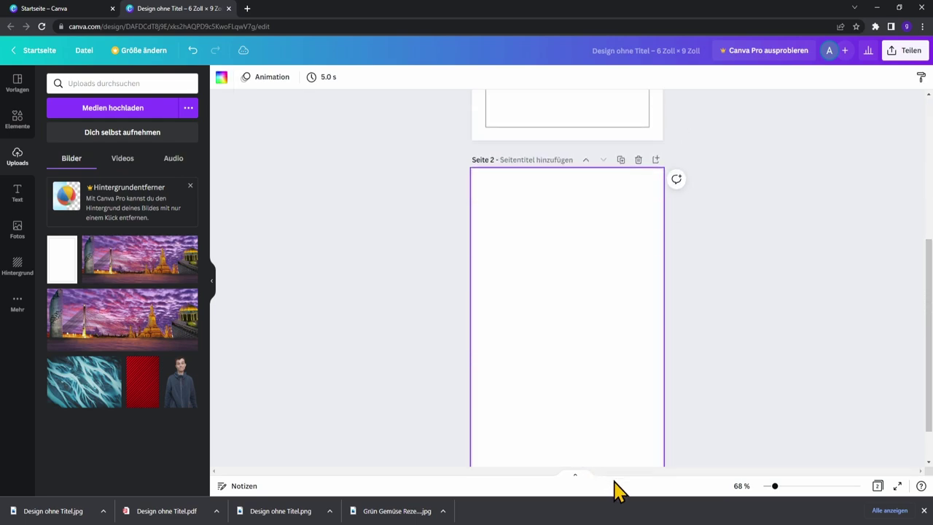
left_click(67, 268)
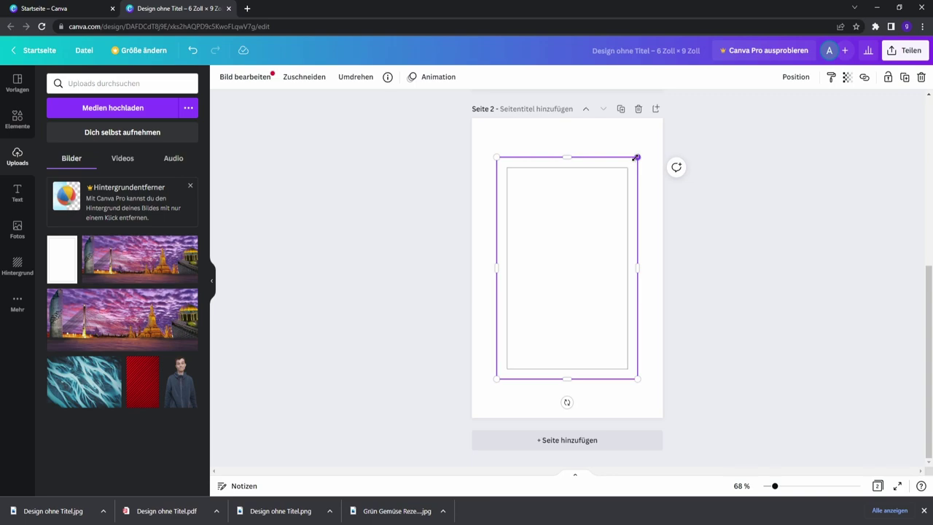
left_click_drag(637, 157, 669, 139)
left_click_drag(495, 380, 471, 421)
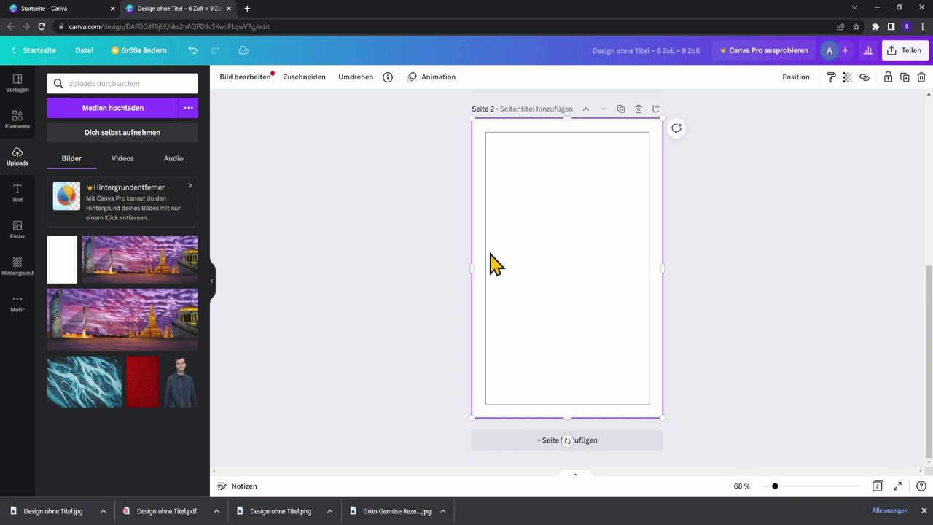
left_click(747, 287)
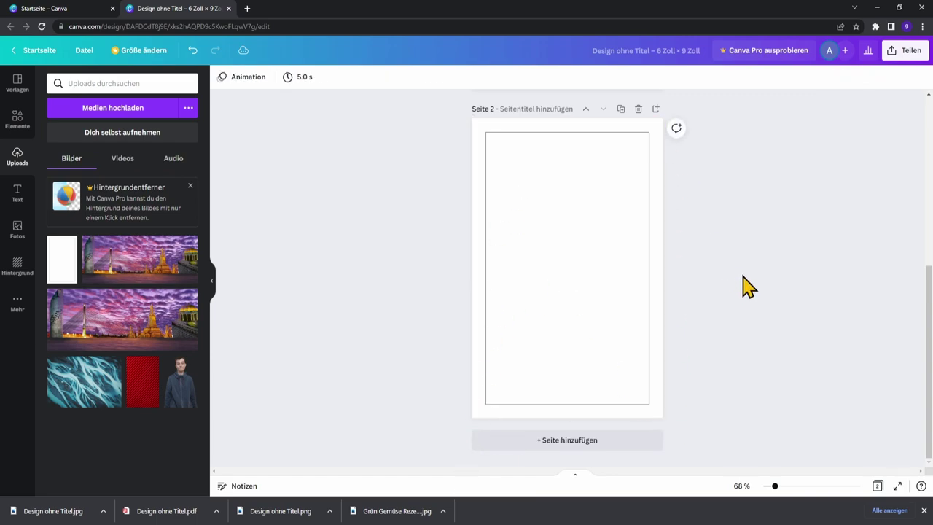
- Add a heading to the first page reading "Dieses Buch gehört:"
scroll(748, 288, "up", 5)
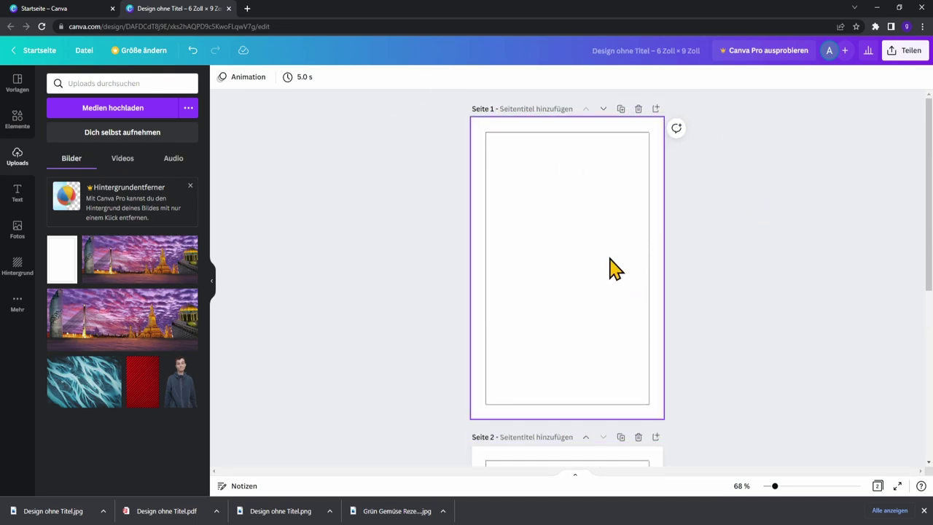
left_click(17, 199)
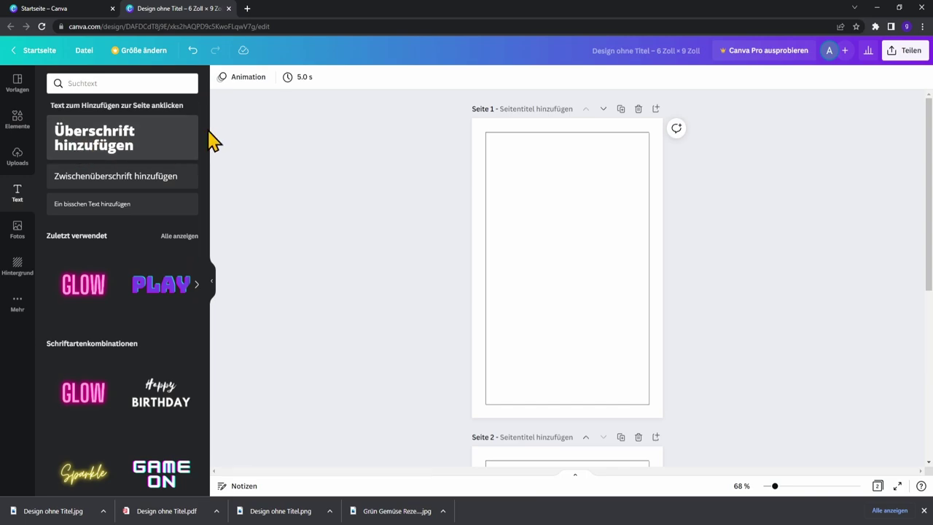
left_click(109, 152)
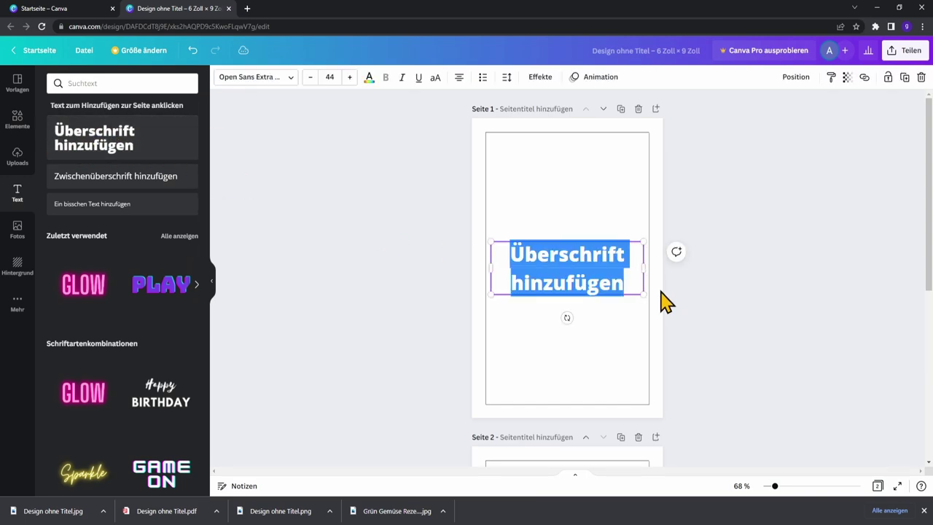
type("Die")
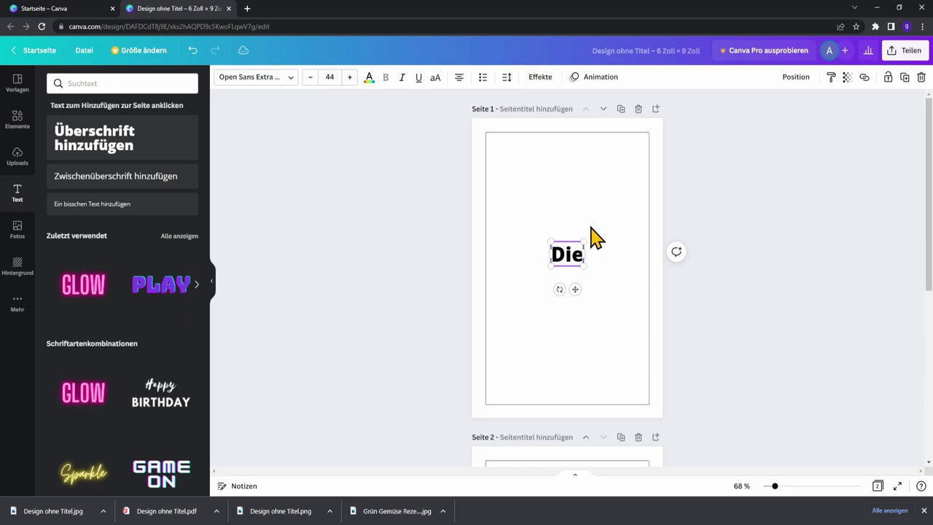
type("ses")
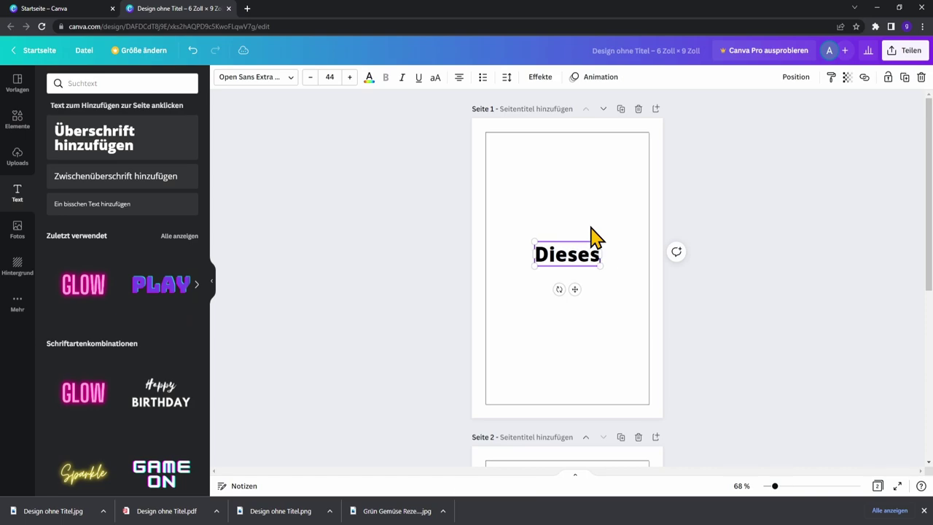
type(" buch gehört:")
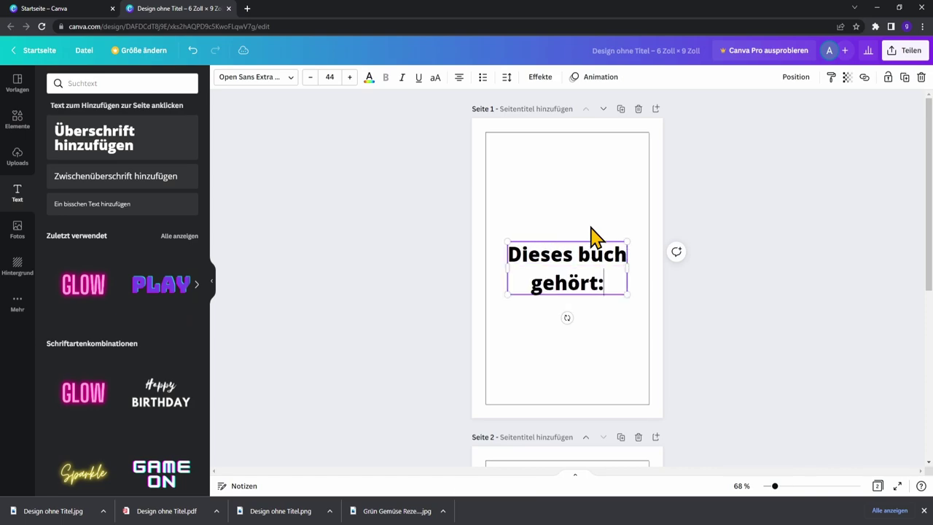
left_click(594, 253)
key("BackSpace")
type("B")
- Enlarge the heading to font size 50 and move it to the upper part of the bordered area, centered horizontally
left_click_drag(628, 241, 644, 234)
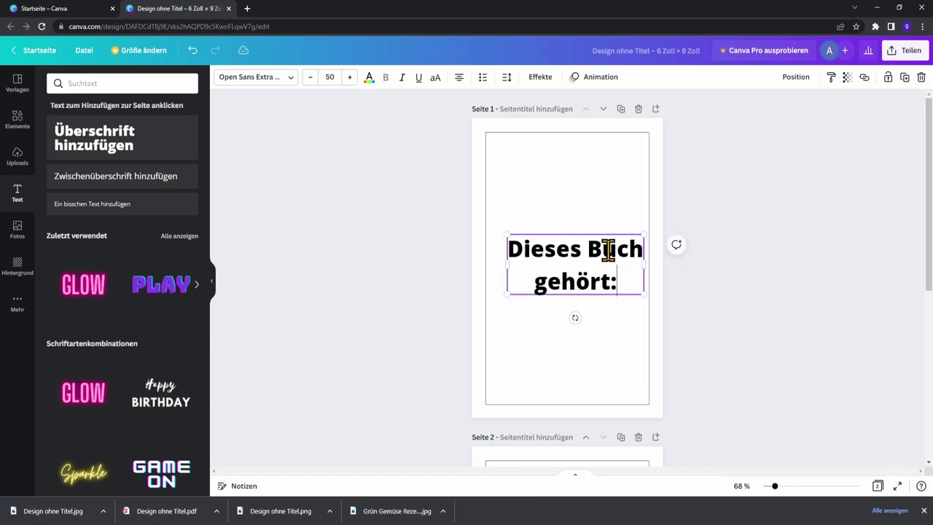
key("Escape")
left_click_drag(602, 243, 594, 150)
left_click(580, 277)
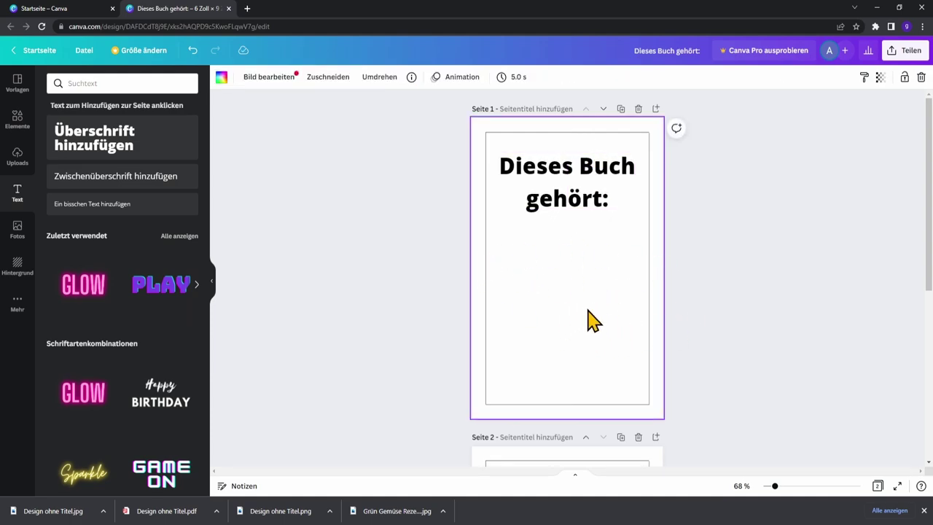
- Insert a dashed line in the middle of the first page and extend both ends to match the heading's width
left_click(21, 122)
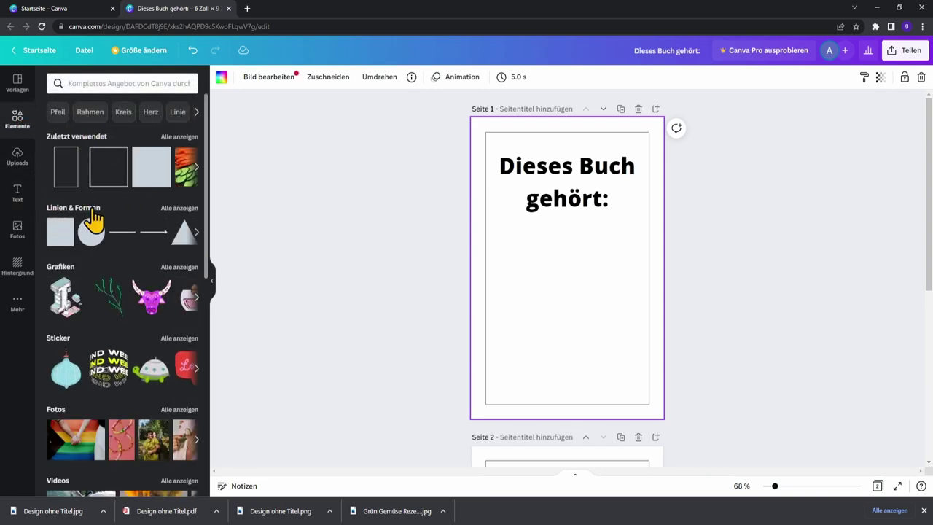
left_click(183, 208)
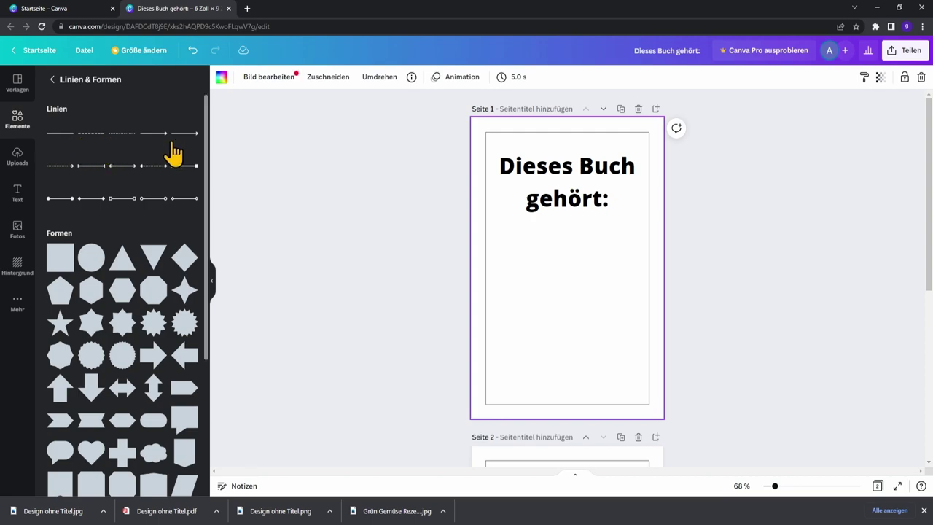
left_click(90, 134)
left_click_drag(598, 268, 636, 267)
left_click_drag(537, 268, 500, 267)
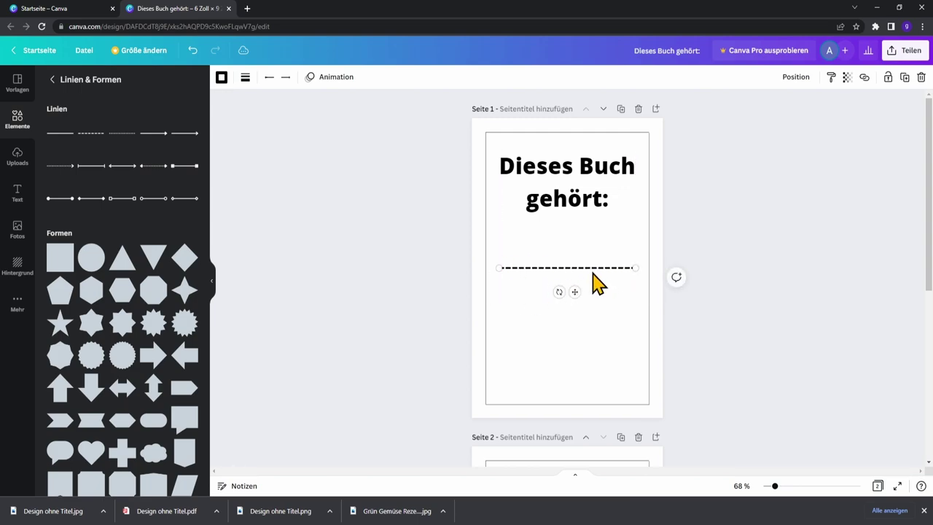
- Reduce the dashed line's thickness and place a duplicate of it a short distance below
left_click(246, 79)
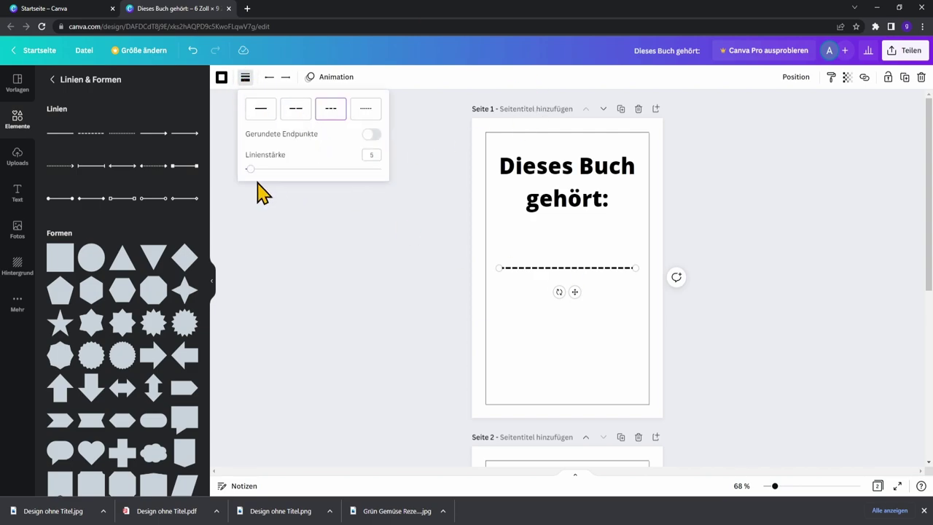
left_click_drag(251, 172, 249, 171)
left_click(587, 292)
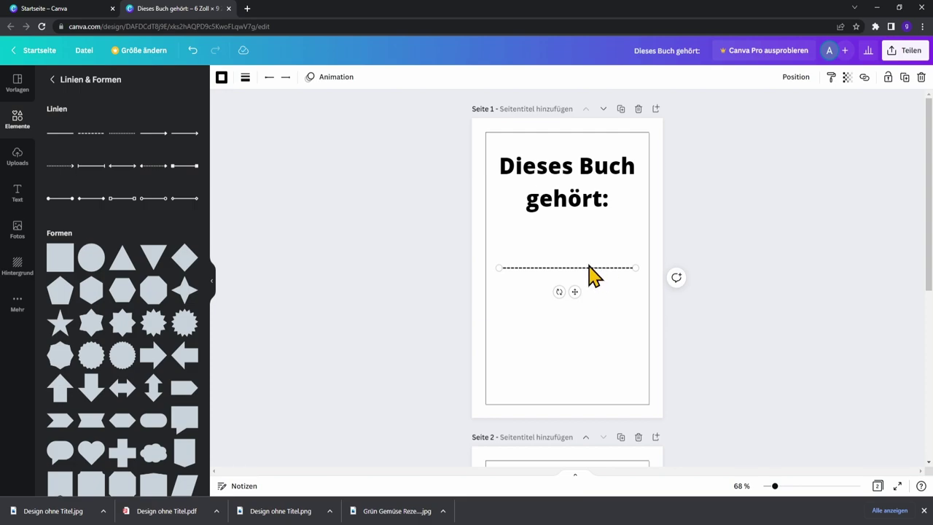
left_click_drag(588, 268, 588, 290)
left_click(561, 251)
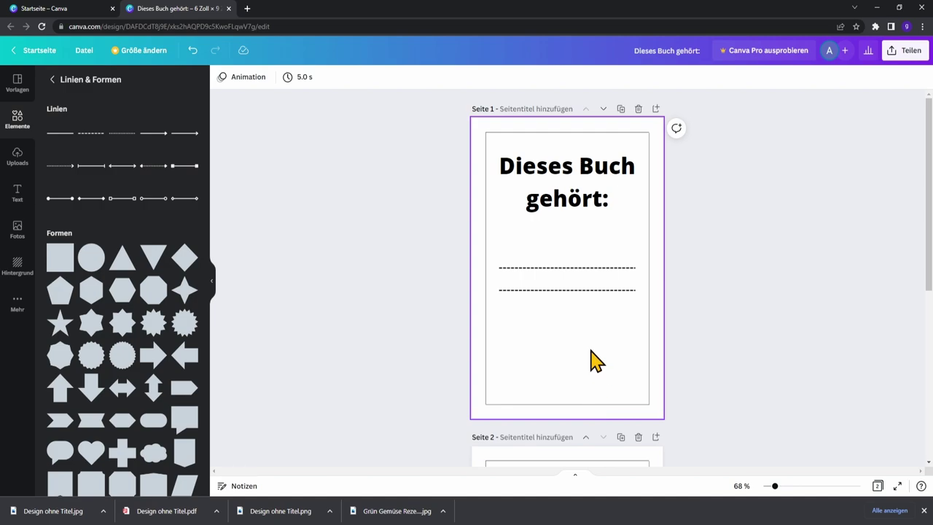
- Search the elements for "pflanze" and limit the results to graphics
left_click(17, 118)
left_click(116, 84)
type("pfl")
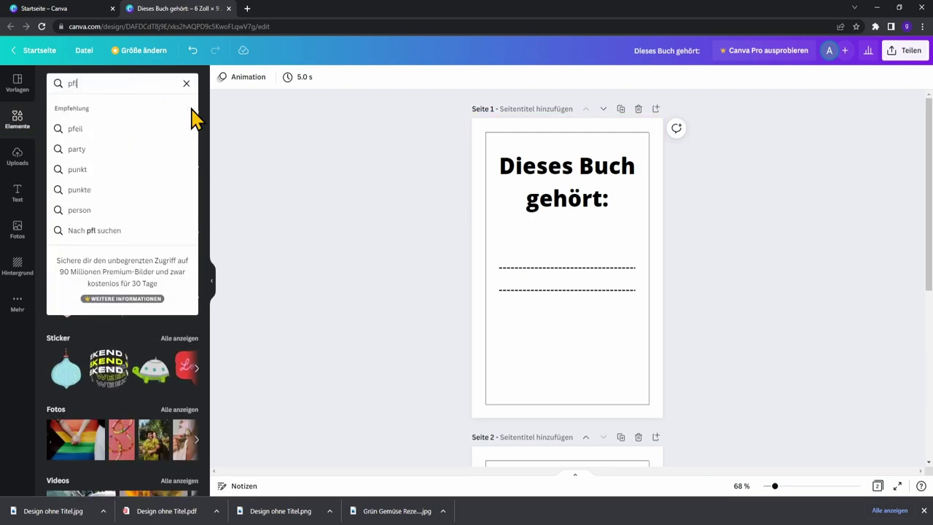
type("anze")
key("Return")
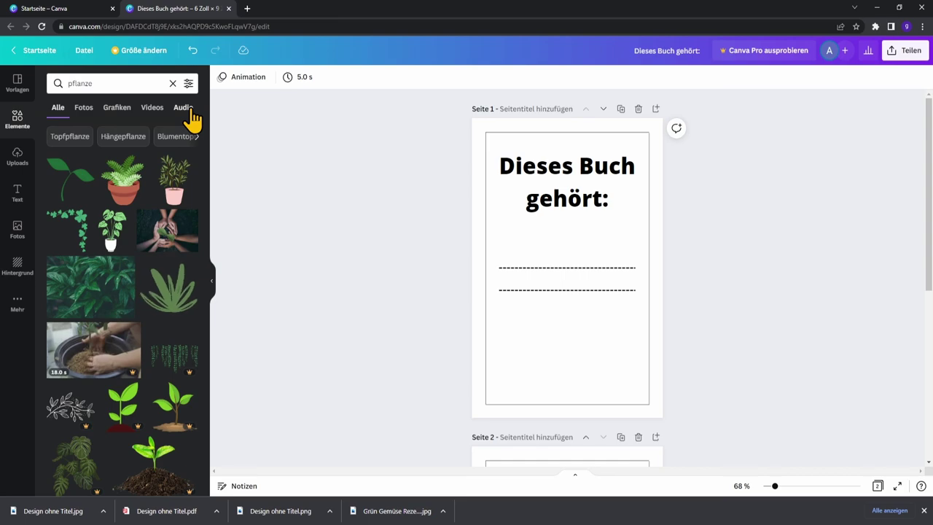
scroll(132, 348, "down", 10)
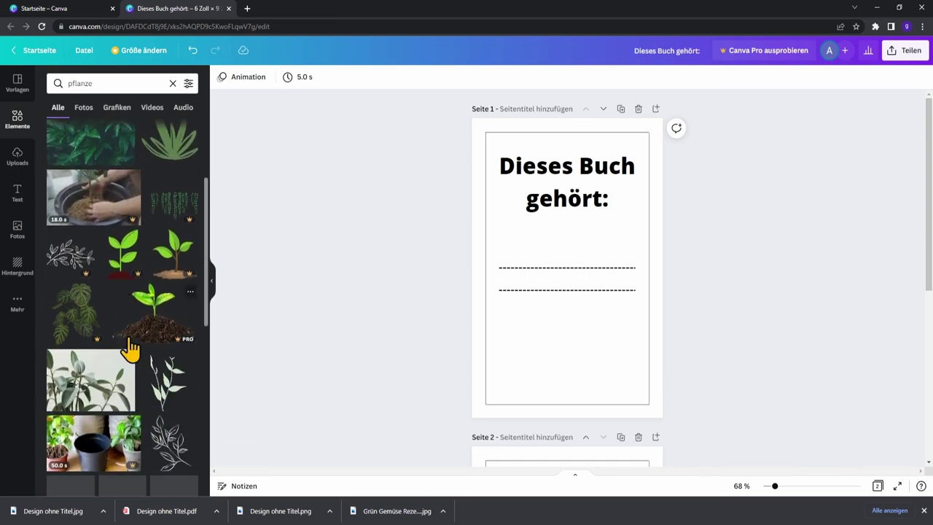
scroll(129, 348, "up", 5)
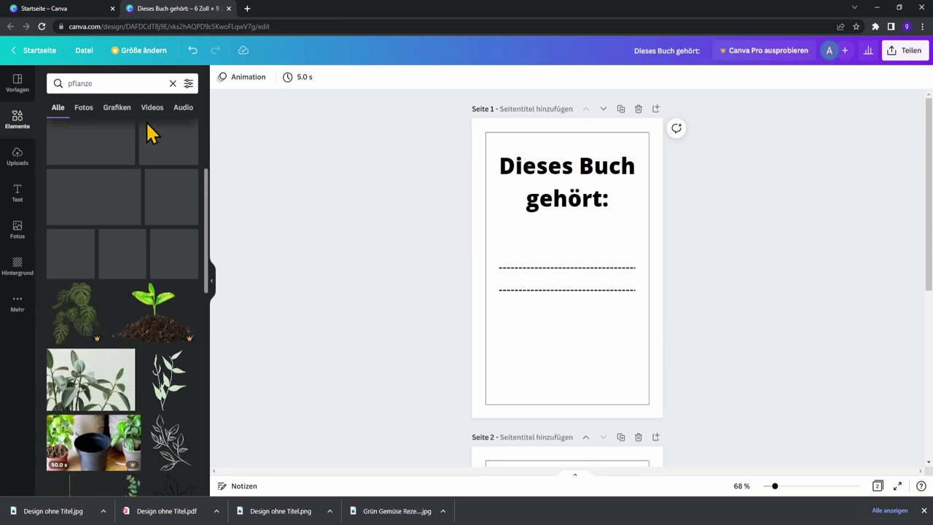
left_click(115, 113)
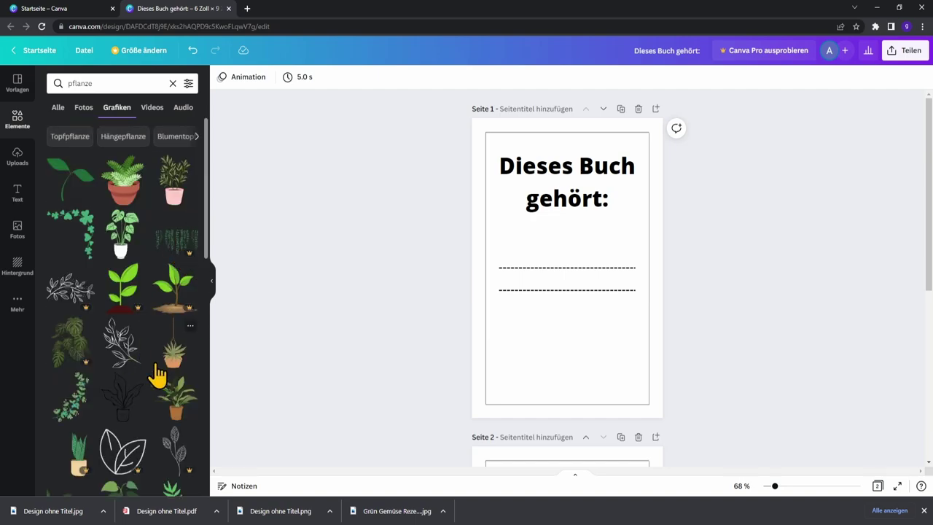
- Insert the black outline drawing of a potted plant and place it centered below the dashed lines, slightly enlarged
scroll(139, 358, "down", 1)
left_click(121, 358)
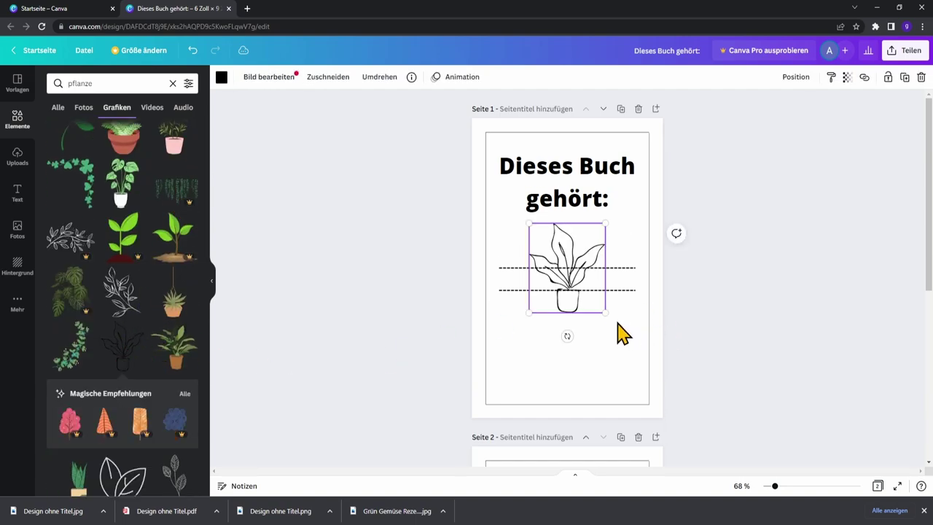
left_click_drag(598, 298, 584, 371)
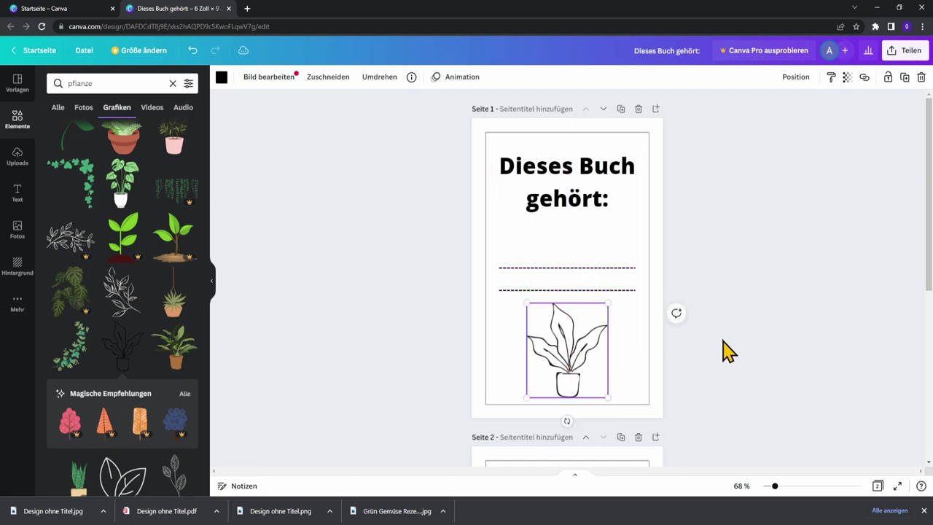
left_click(736, 357)
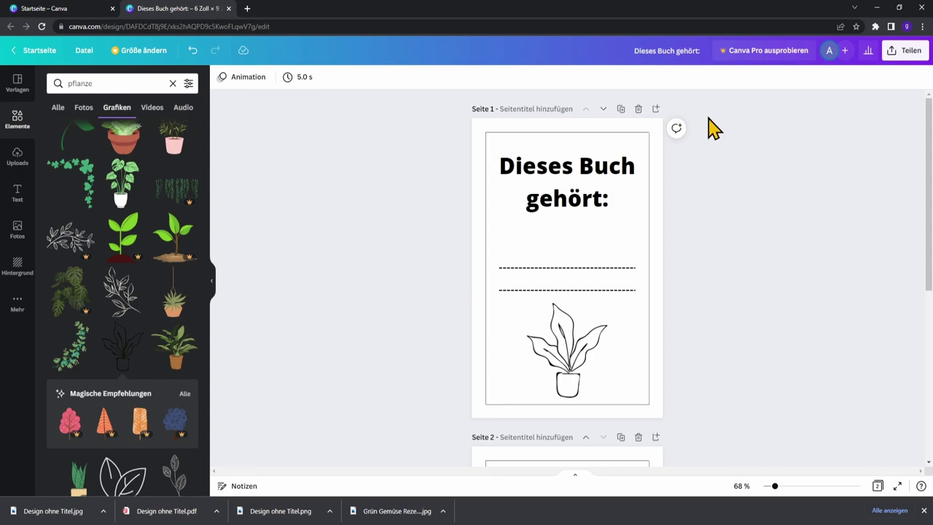
- Move both dashed lines together slightly upward to balance the spacing between the heading and the plant
left_click(608, 268)
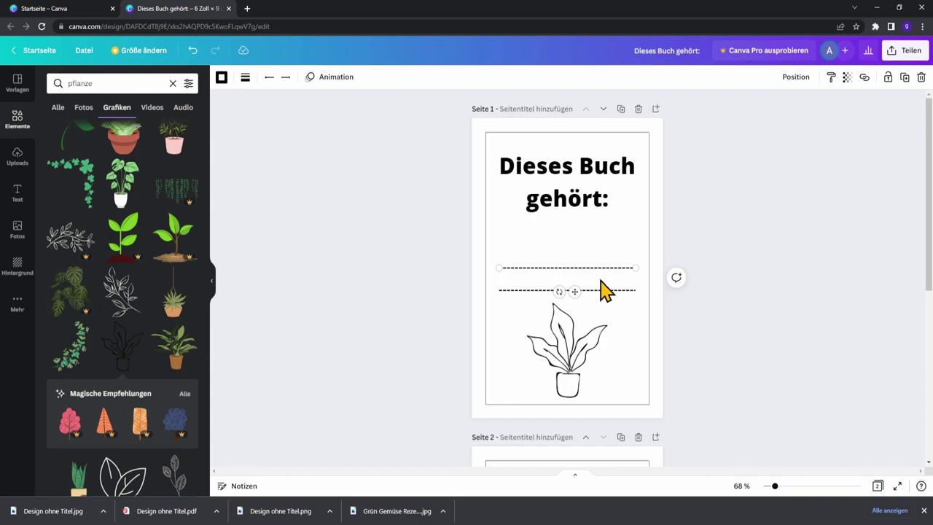
left_click(603, 291, "shift")
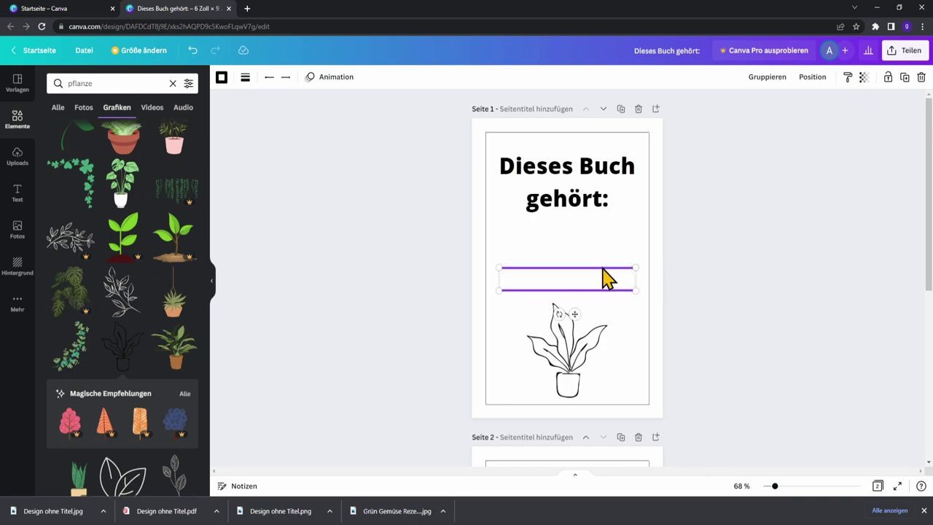
left_click_drag(602, 272, 599, 257)
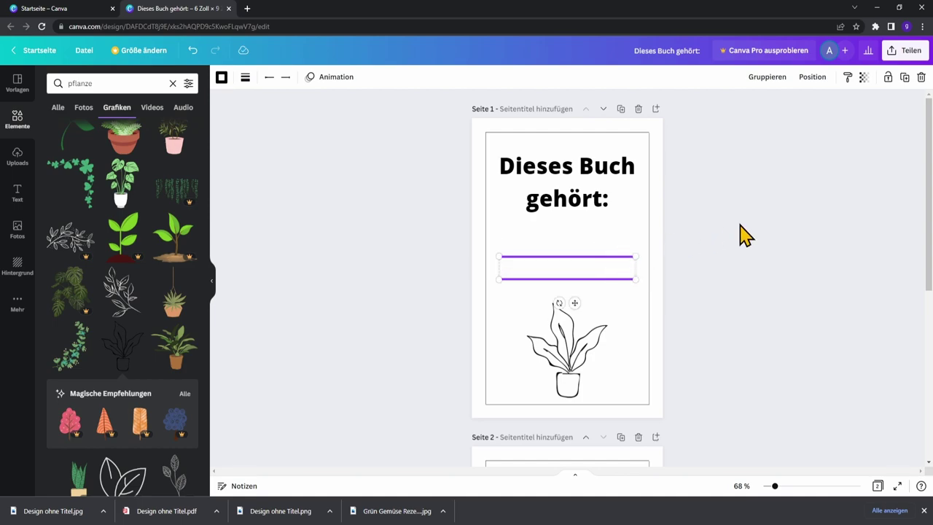
left_click(740, 236)
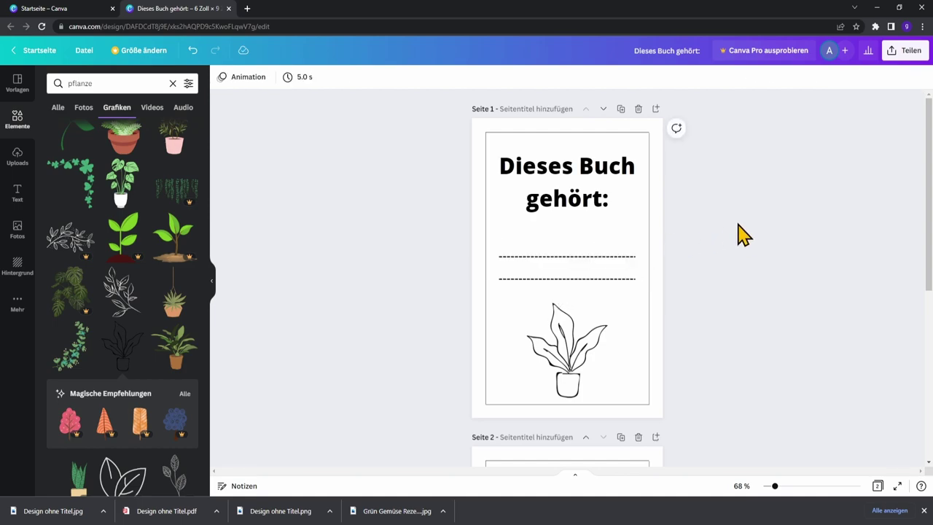
- Delete the bordered margin template from the first page, keeping the heading, lines and plant
left_click(660, 279)
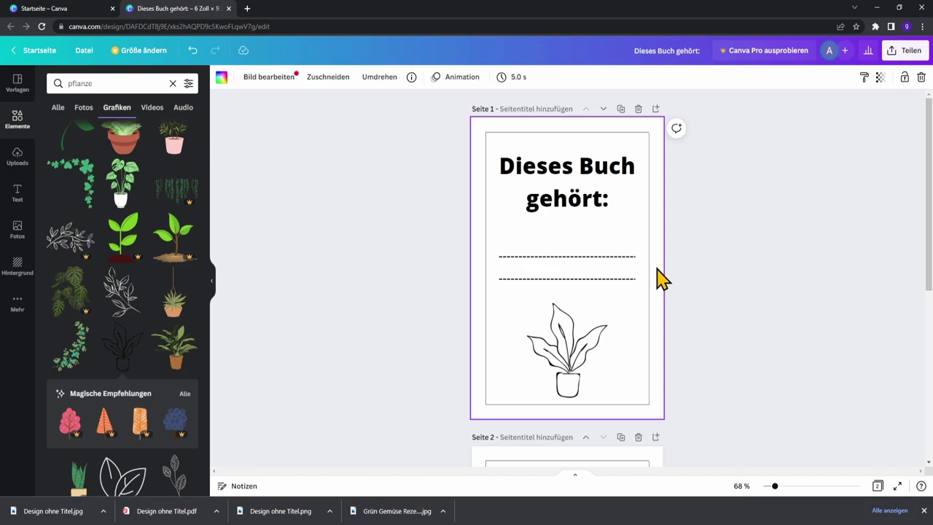
left_click(660, 277)
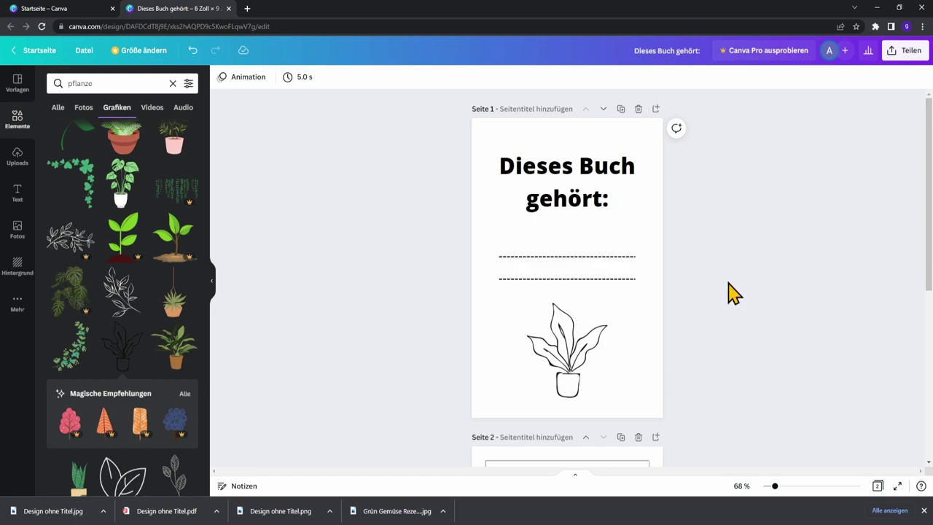
scroll(764, 338, "down", 5)
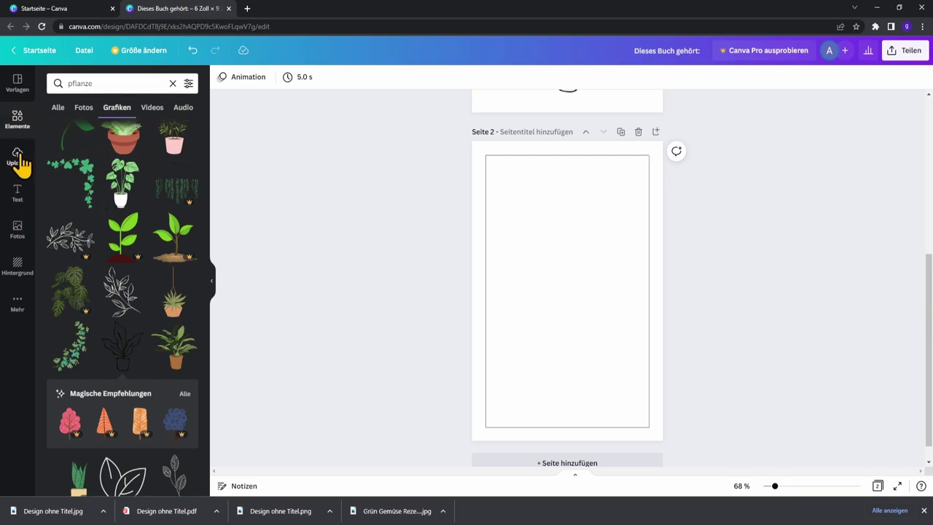
- Clear the element search, insert a straight line on page 2 and stretch it across the full width of the template's top edge
left_click(59, 109)
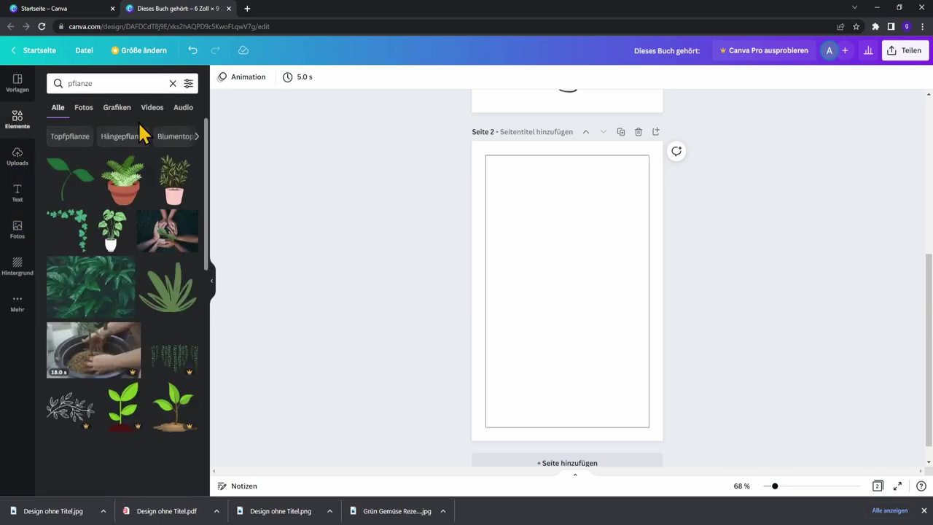
left_click(172, 84)
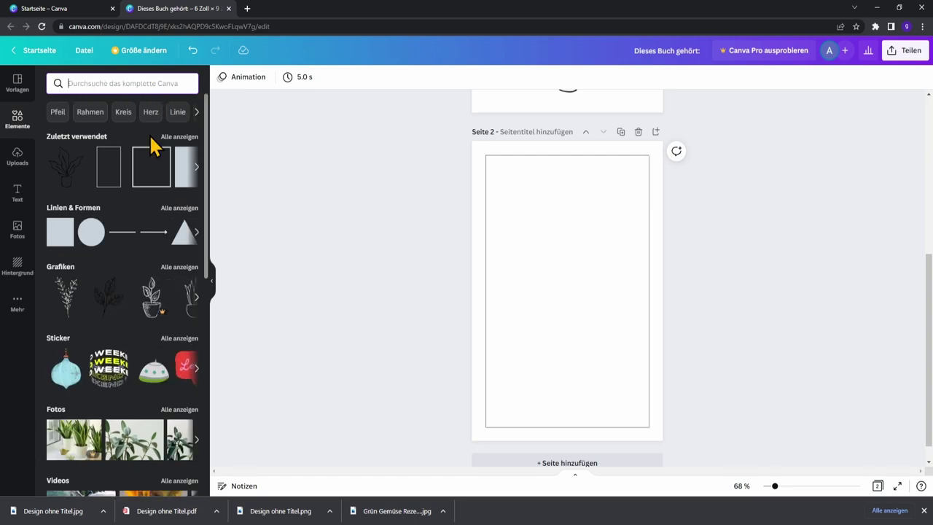
left_click(128, 234)
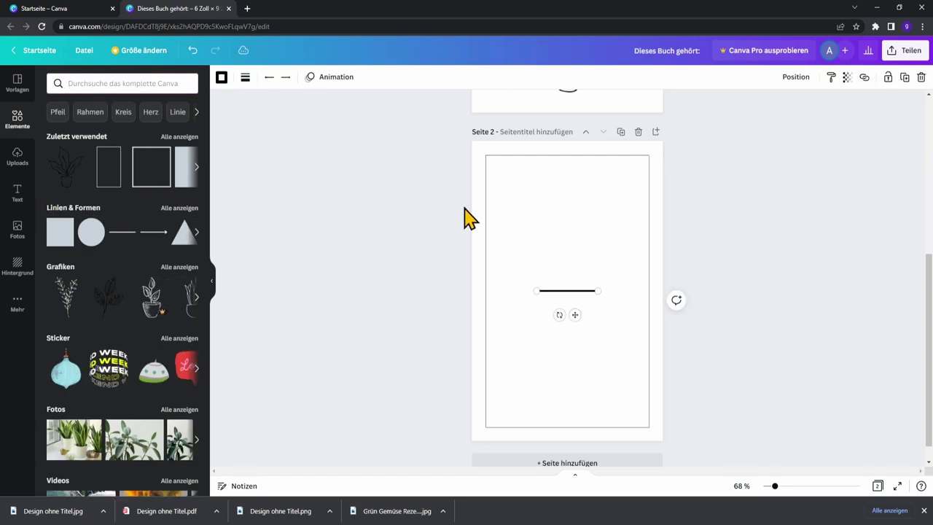
left_click_drag(568, 291, 515, 157)
left_click_drag(545, 158, 650, 156)
mouse_move(489, 156)
left_mouse_down()
mouse_move(491, 170)
mouse_move(490, 156)
left_mouse_up()
left_click_drag(613, 156, 648, 154)
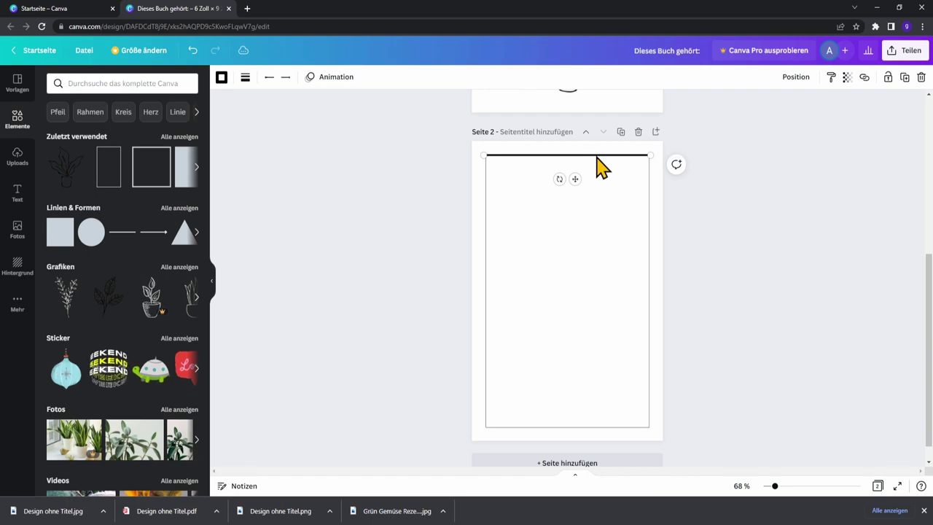
- Duplicate the line just below itself, then duplicate the pair below with equal 0,531 spacing to form four lines
left_click_drag(598, 162, 598, 174)
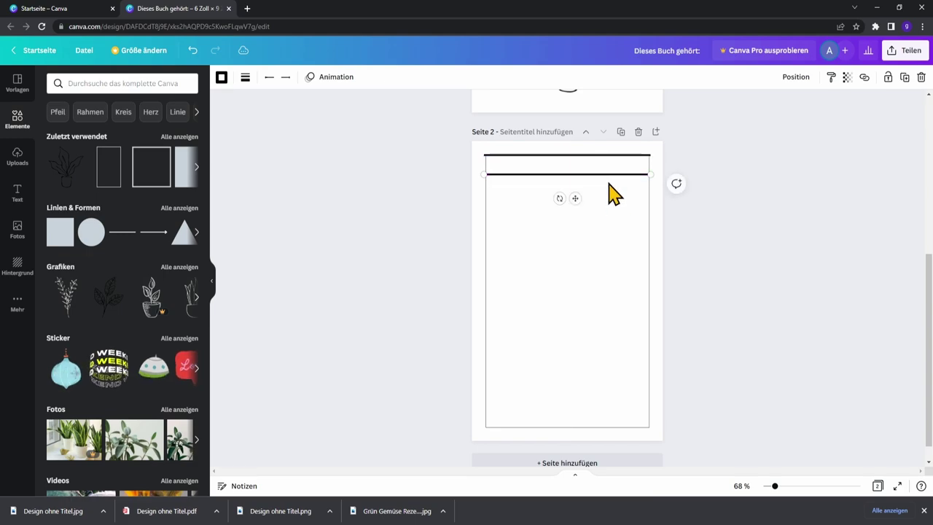
left_click(596, 155, "shift")
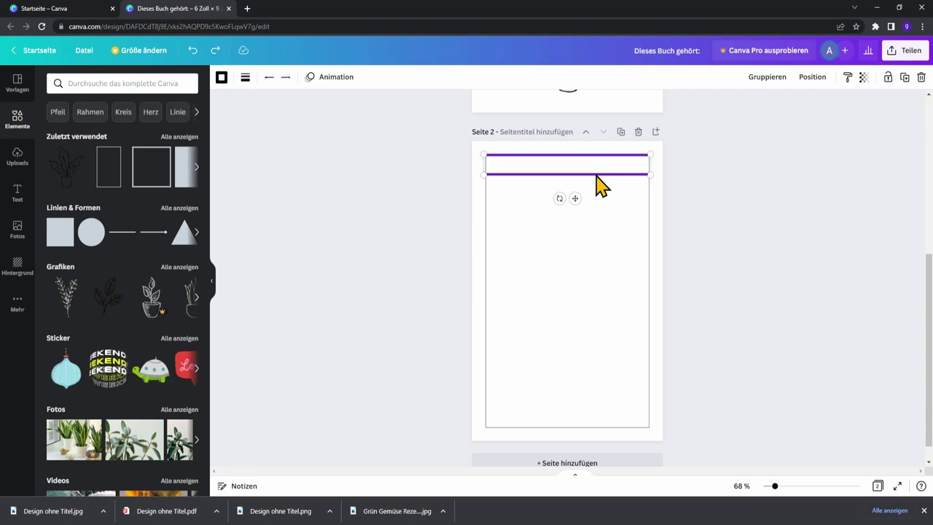
left_click_drag(596, 176, 596, 213)
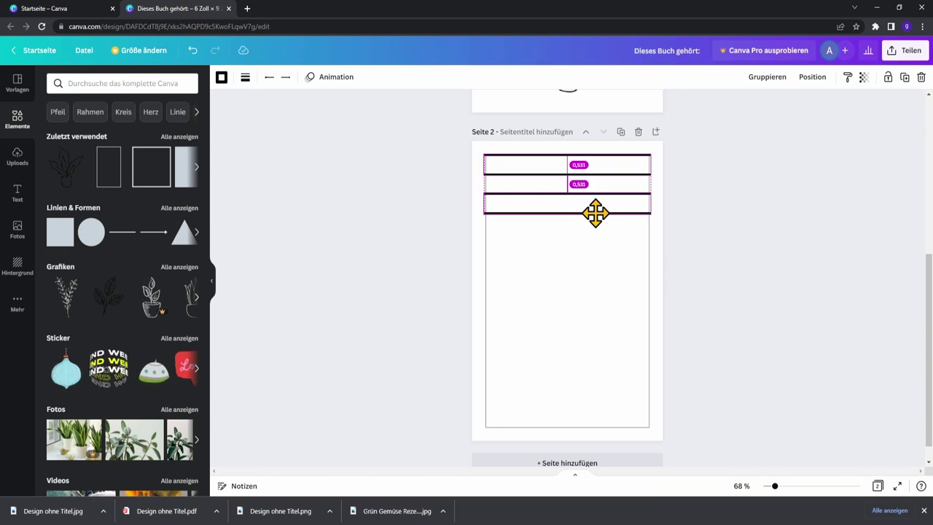
left_click_drag(595, 213, 596, 213)
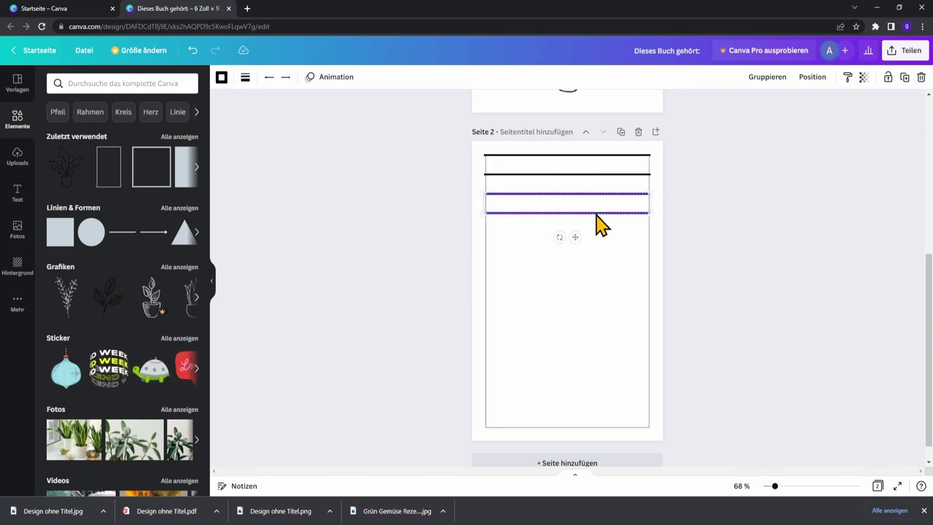
- Select all four lines and keep duplicating the set downward at equal spacing until lines fill the margin frame
left_click(603, 174, "shift")
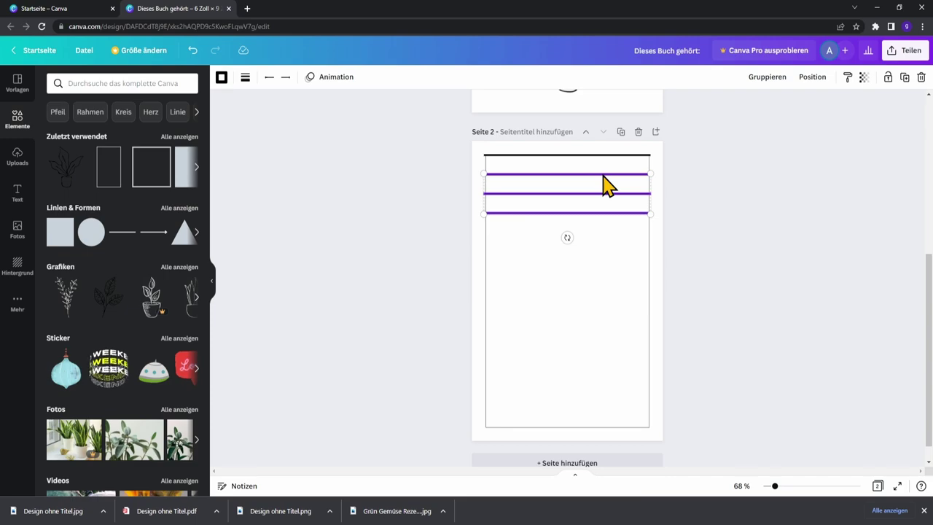
left_click(608, 155, "shift")
left_click_drag(607, 217, 605, 291)
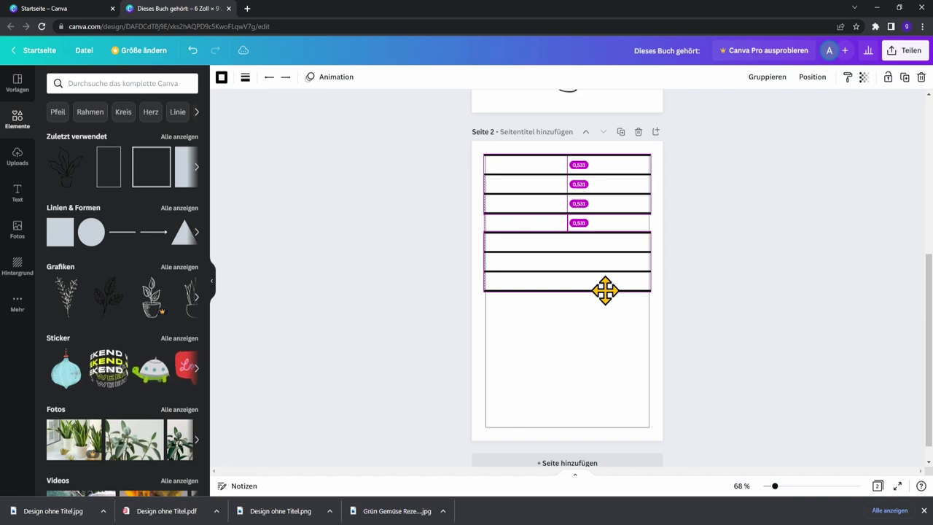
left_click_drag(606, 302, 602, 443)
key("ctrl+d")
left_click(722, 391)
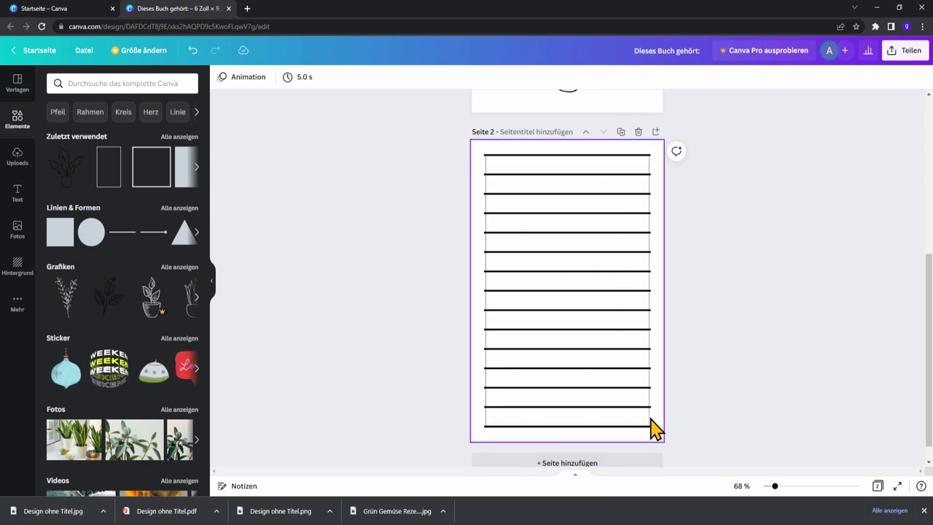
- Delete the lowest and the uppermost lines that lie on the margin frame's edges
left_click(589, 427)
key("Delete")
left_click(589, 156)
key("Delete")
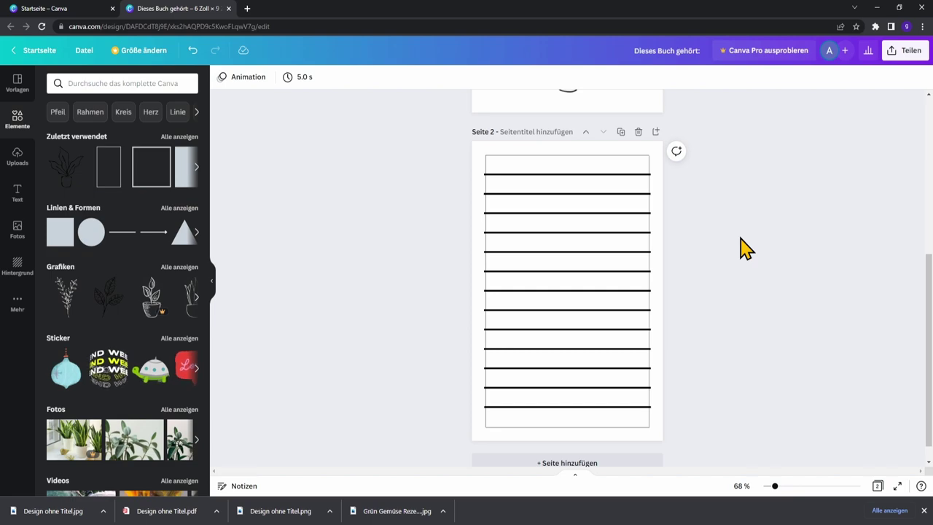
- Insert a square, shrink it and place it over the line ends in the upper-right corner of the margin frame
left_click(59, 251)
left_click_drag(600, 258, 631, 179)
left_click_drag(649, 222, 639, 209)
left_click_drag(616, 189, 627, 191)
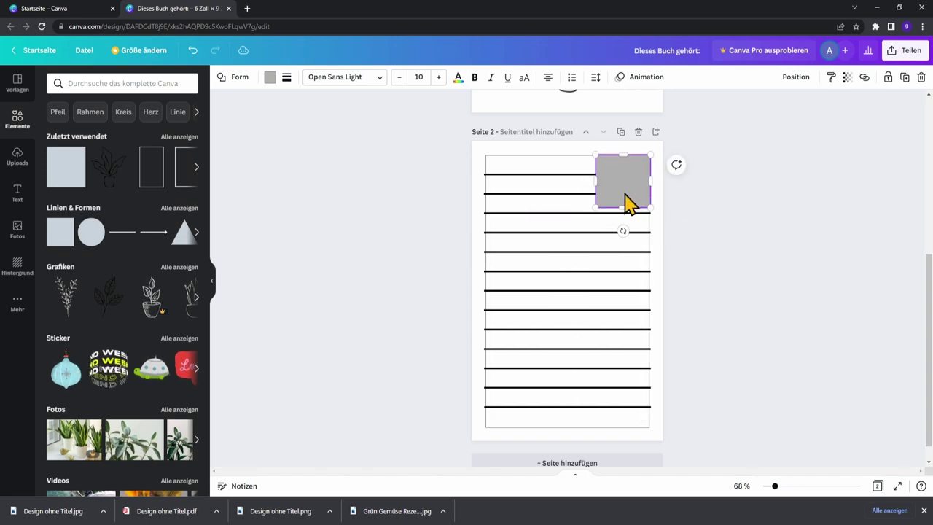
- Fill the corner square with white to mask the line ends and nudge it slightly up and outward
left_click(270, 78)
left_click(162, 133)
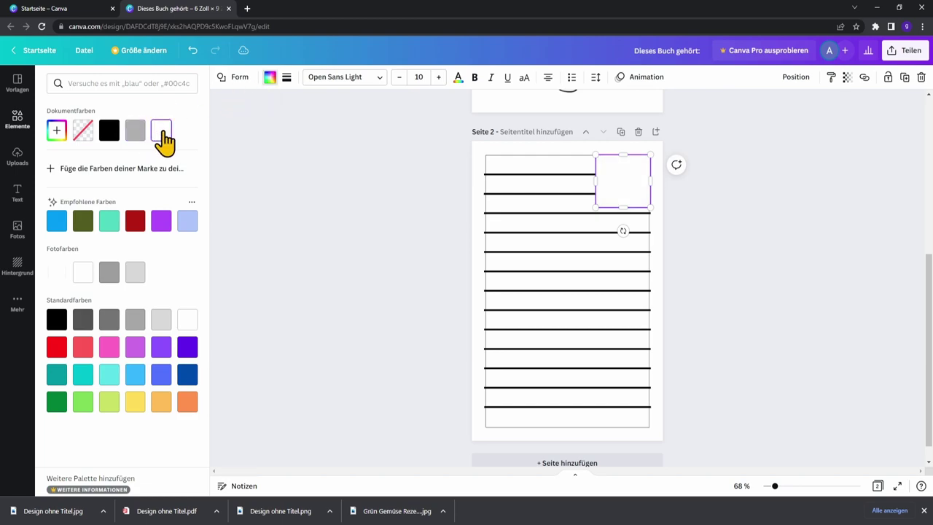
left_click(356, 173)
left_click(729, 229)
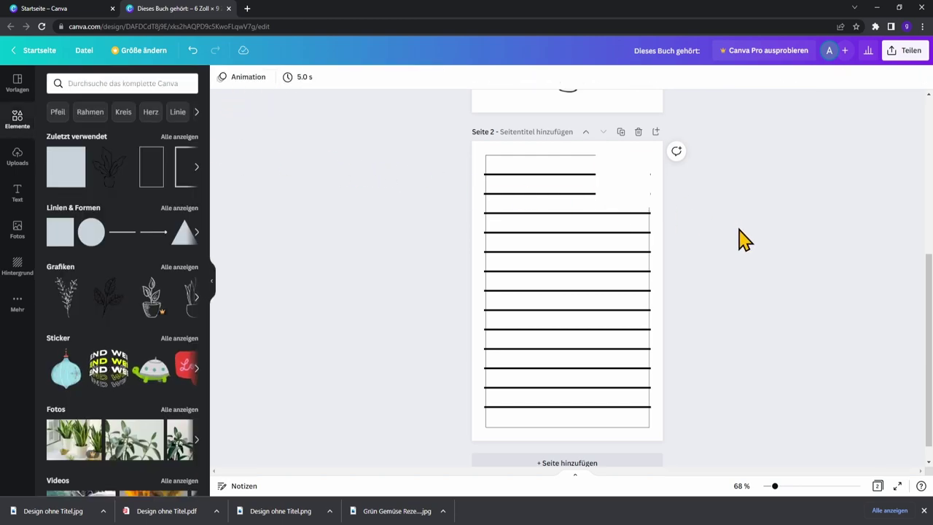
left_click(634, 195)
left_click(699, 222)
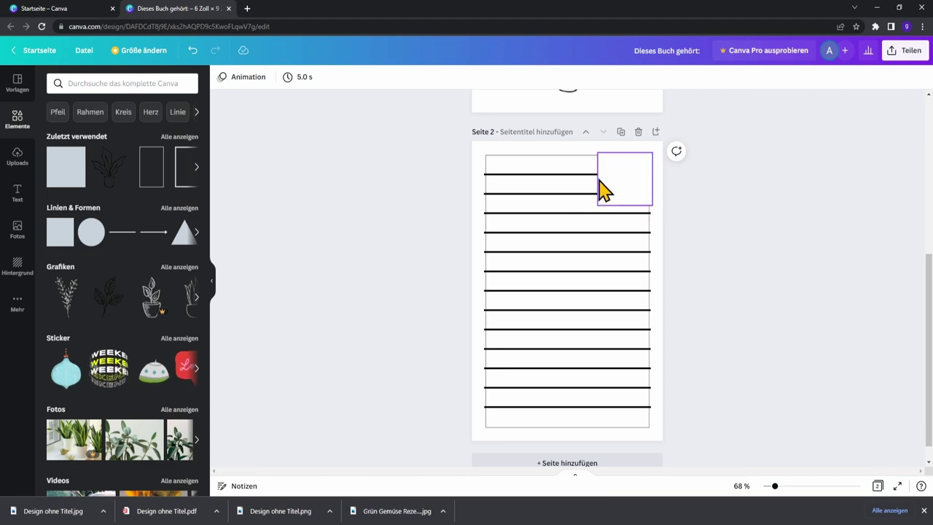
- Insert the outlined leaf branch graphic and place it, reduced in size, on the white square in the page corner
left_click(108, 310)
left_click_drag(573, 294, 621, 184)
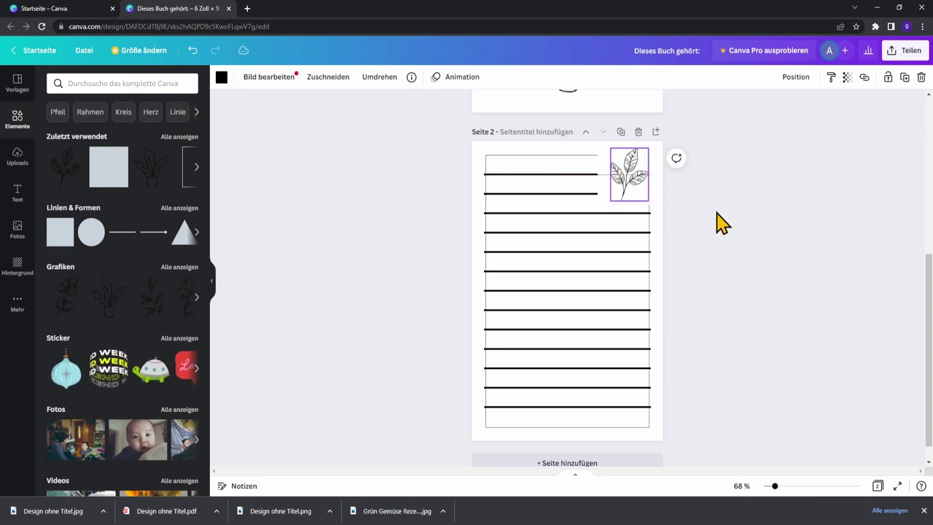
left_click(745, 216)
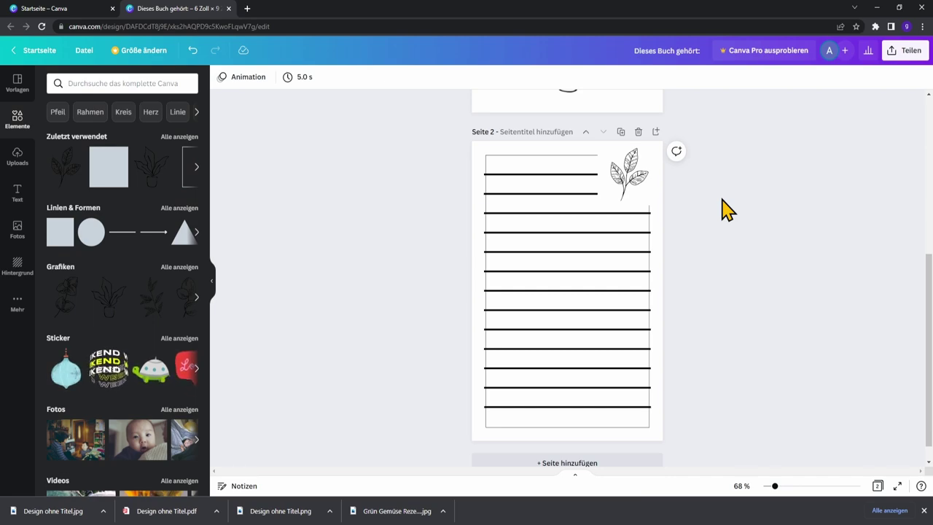
- Delete the bordered margin template from page 2, keeping the lines and the leaf graphic
left_click(477, 330)
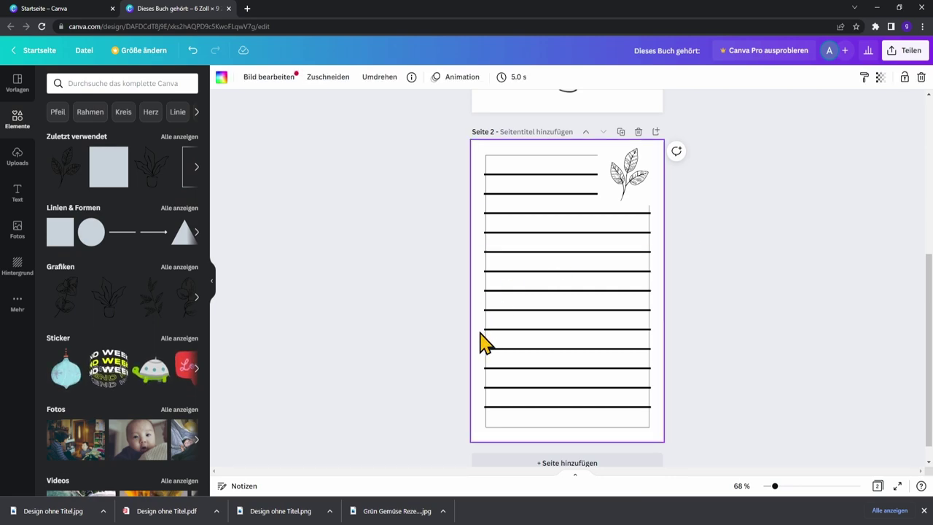
left_click(733, 290)
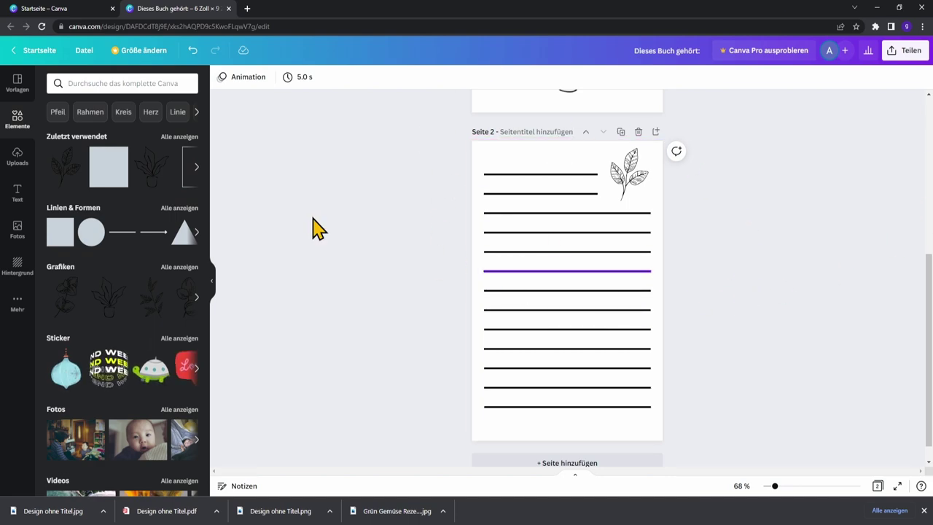
- Download all pages of the design as JPG files
left_click(84, 57)
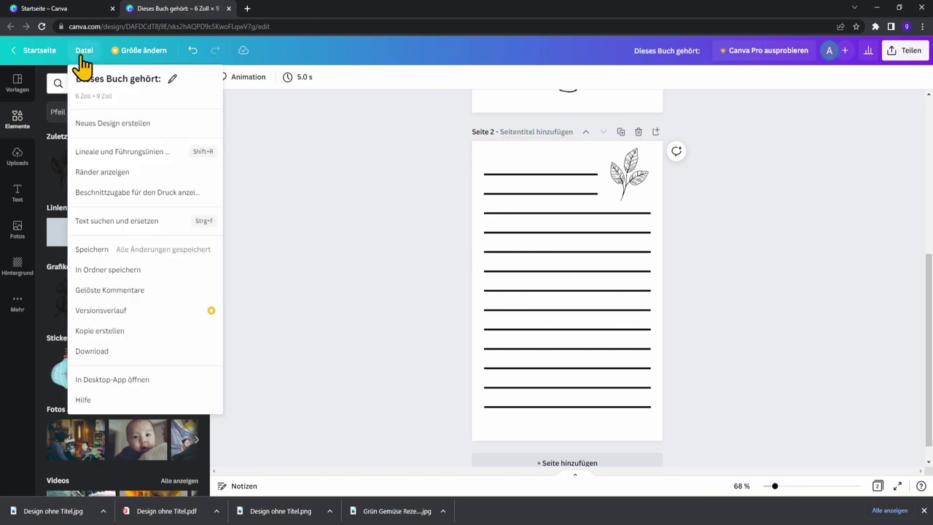
left_click(102, 351)
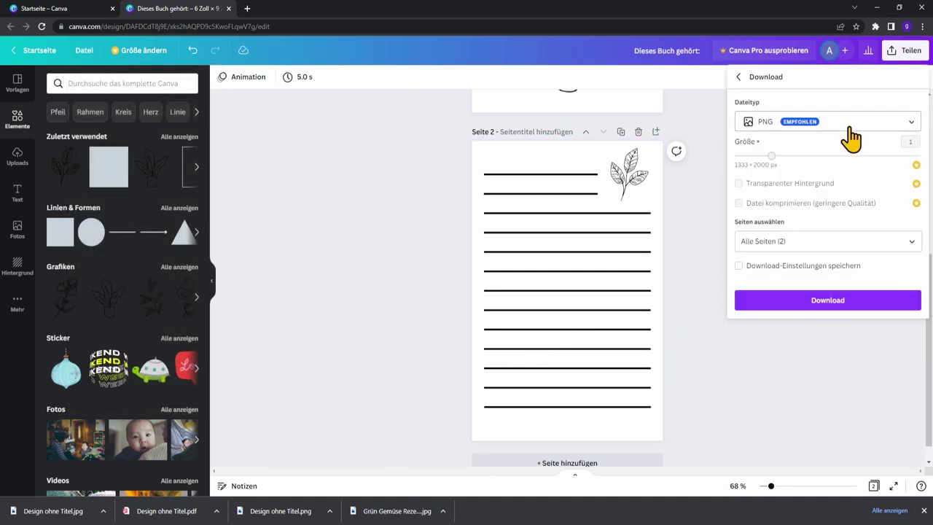
left_click(840, 131)
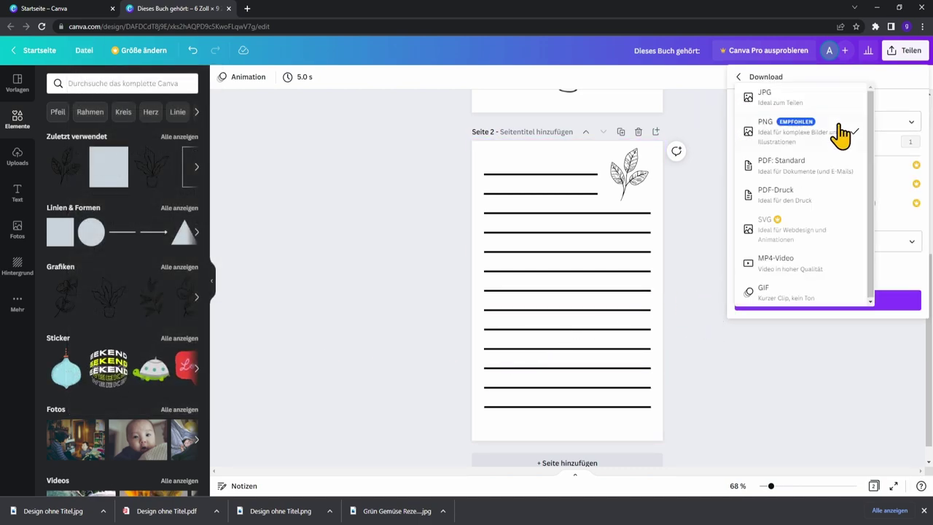
left_click(810, 97)
left_click(843, 307)
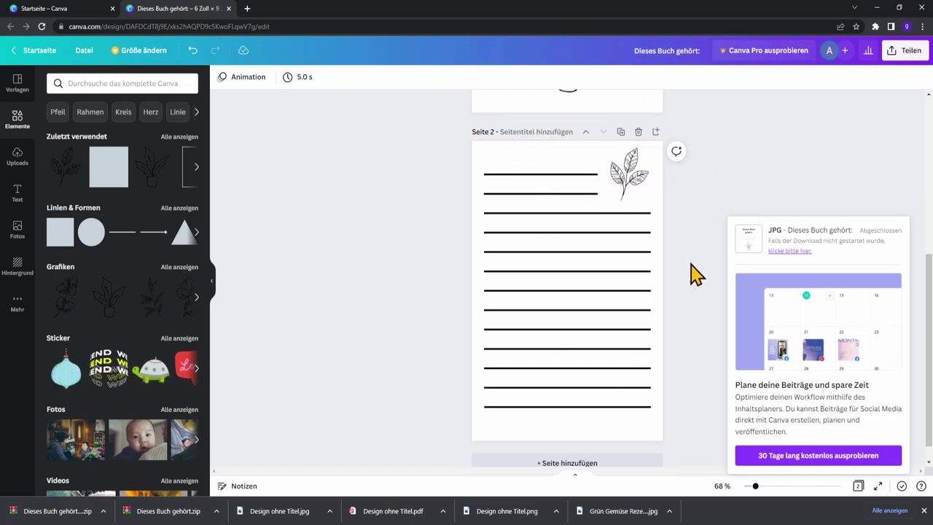
- Switch to the desktop, create a new folder and place it near the extracted page images 1 and 2
left_click(876, 8)
left_click_drag(432, 128, 382, 56)
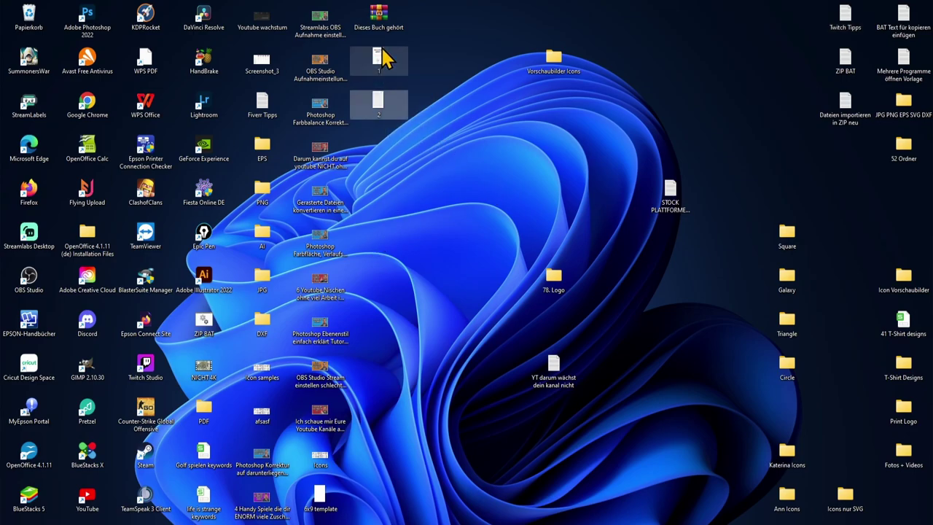
left_click(510, 204)
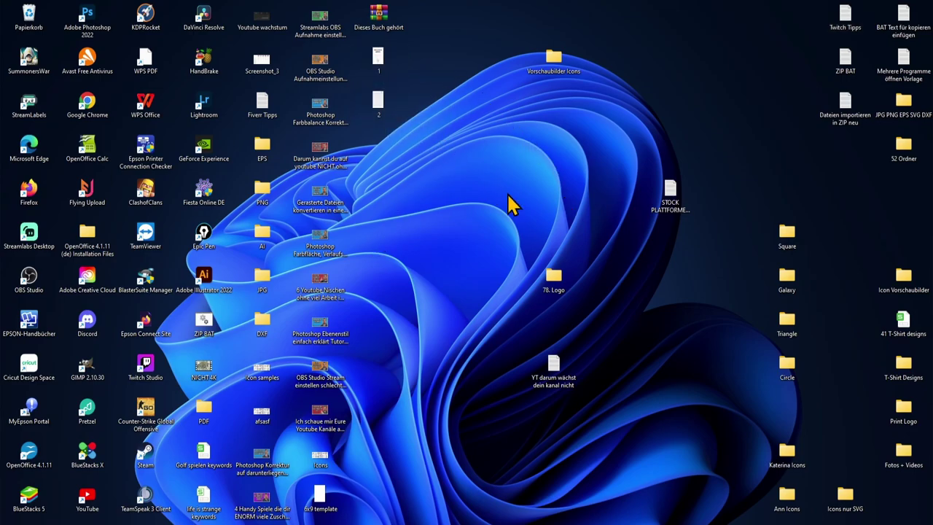
key("ctrl+shift+n")
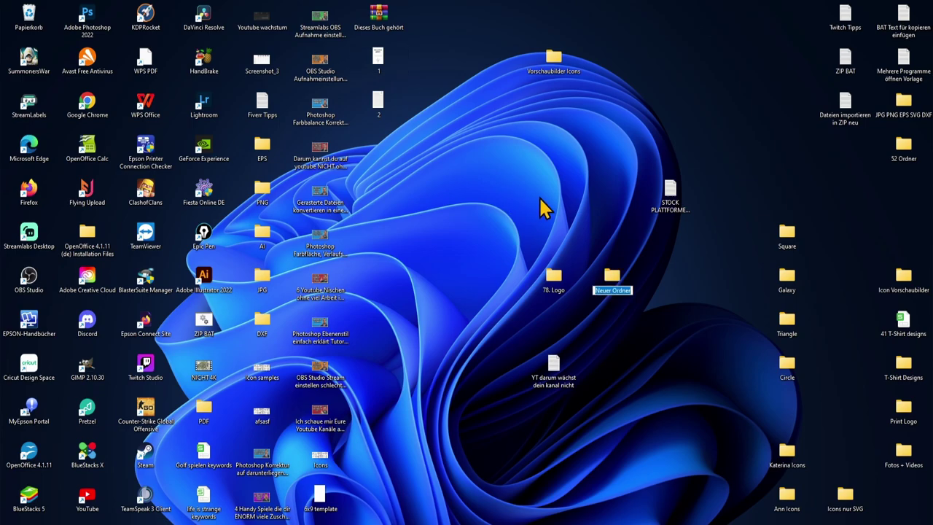
left_click_drag(625, 296, 510, 161)
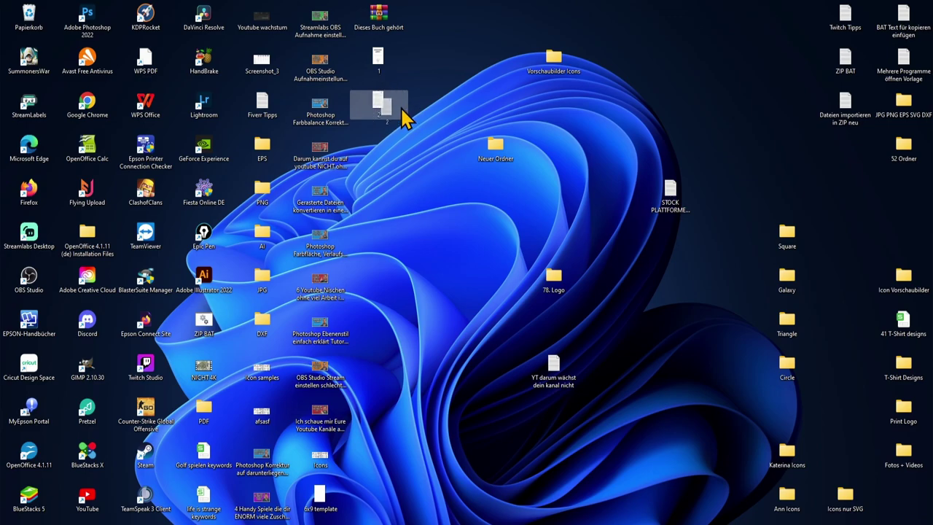
- Move the lined page image 2 into the new folder and open the folder
left_click_drag(398, 103, 511, 158)
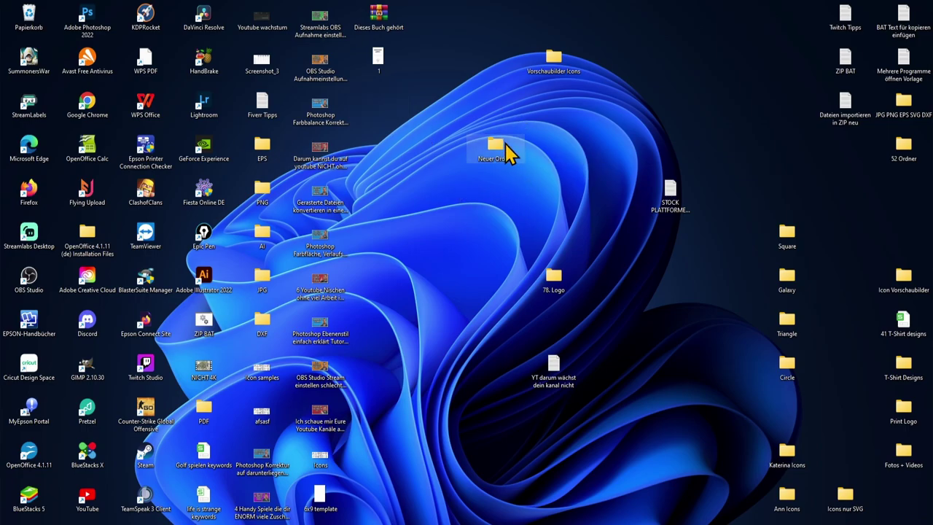
double_click(506, 150)
left_click(759, 143)
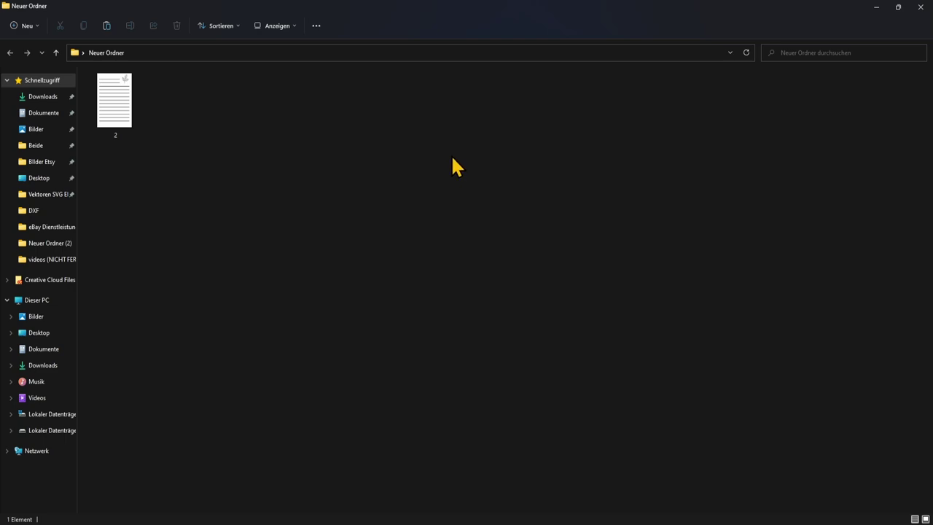
- Duplicate the lined page image 2 inside the folder
key("ctrl+a")
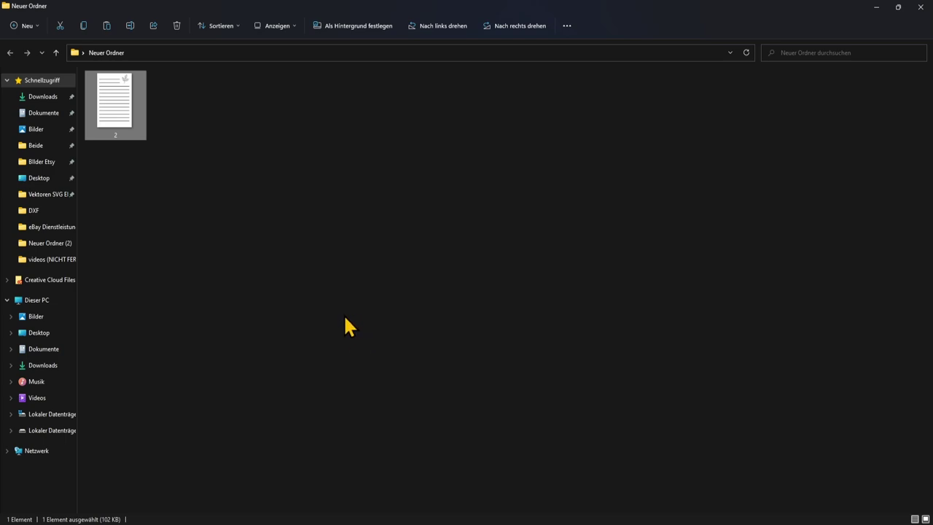
key("ctrl+v")
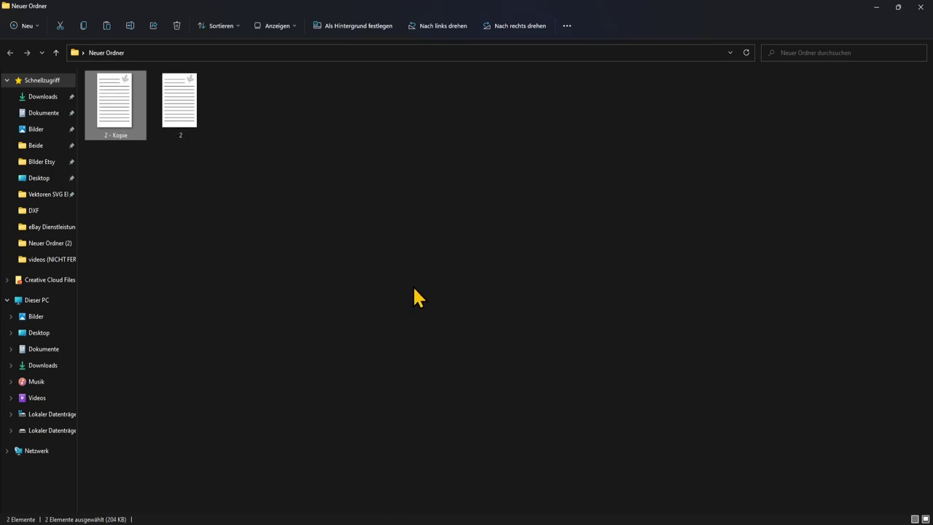